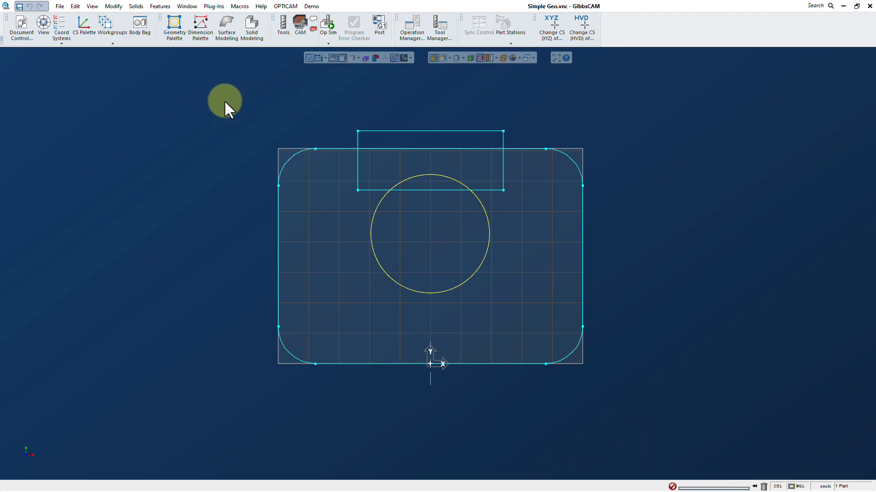
- Subtract the small rectangle from the rounded rectangular outline with the Combine Shapes tool to cut a notch in its upper edge
click(173, 28)
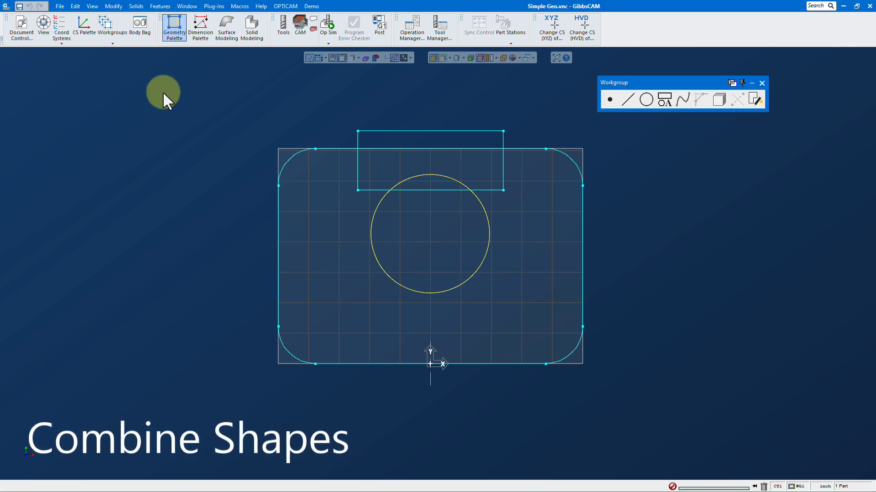
click(664, 99)
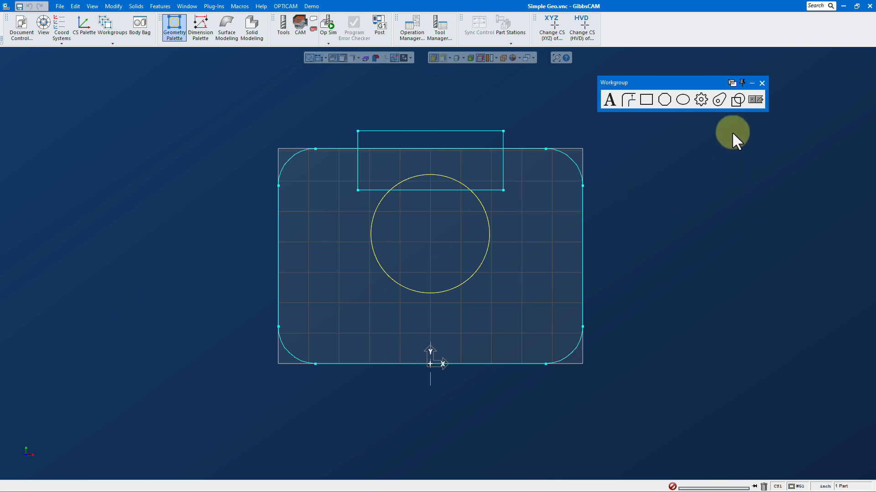
click(737, 108)
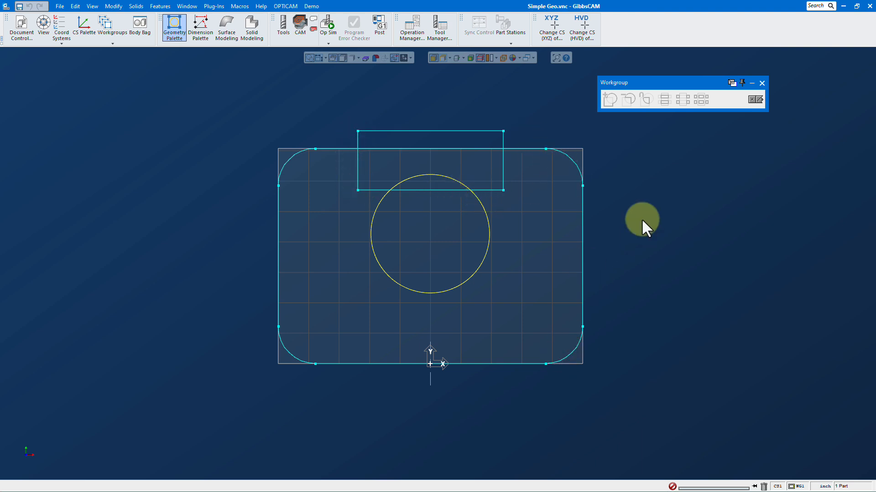
click(574, 162)
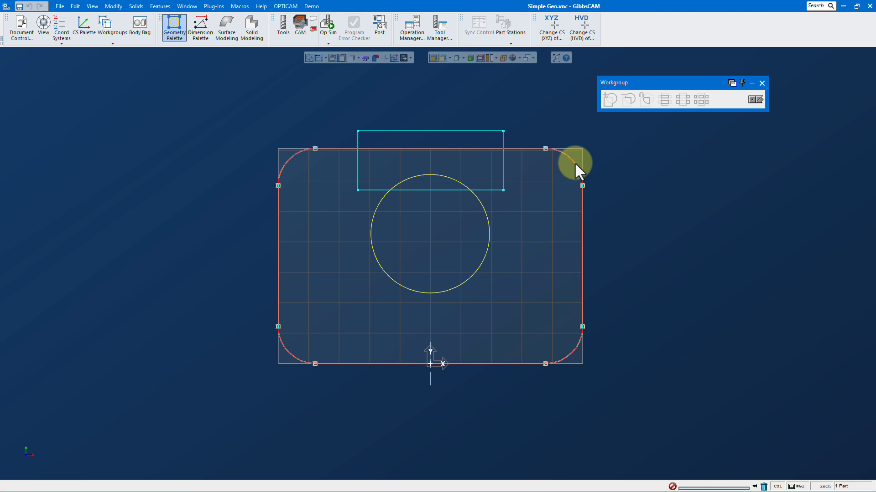
shift+click(497, 189)
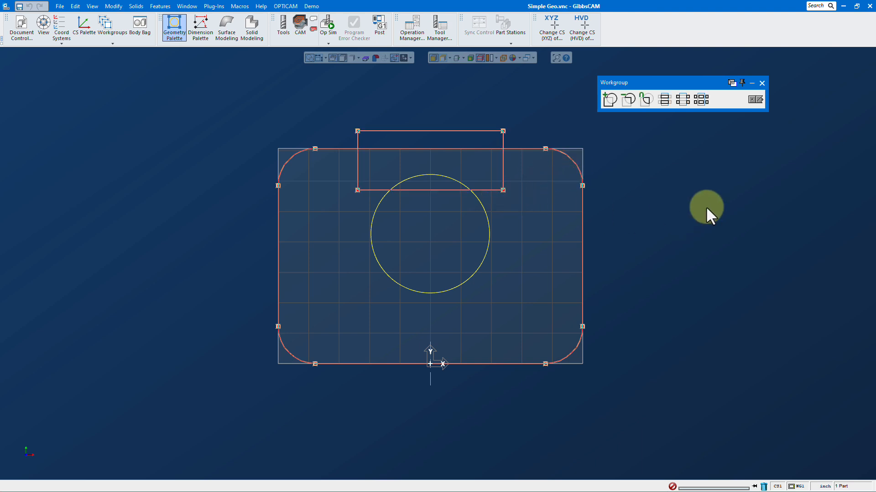
click(630, 102)
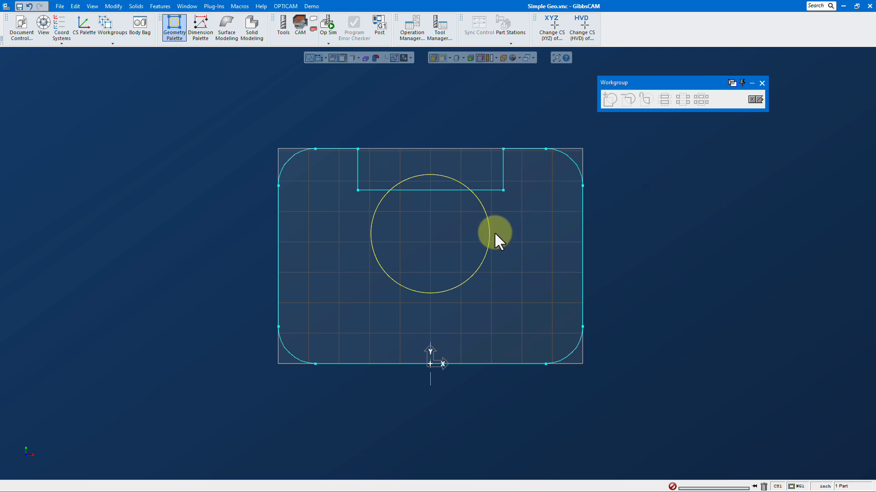
- Combine the notched outline with the yellow circle by addition, and leave the shape-combining tool
double_click(580, 172)
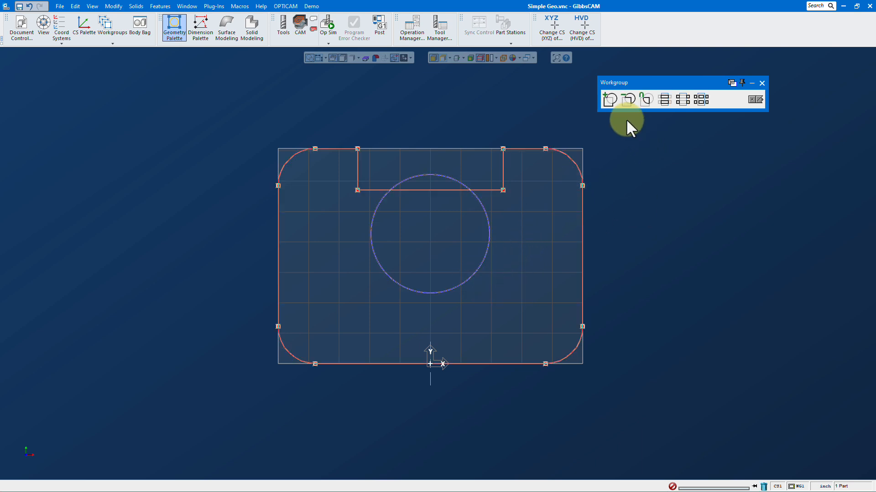
click(611, 100)
click(632, 193)
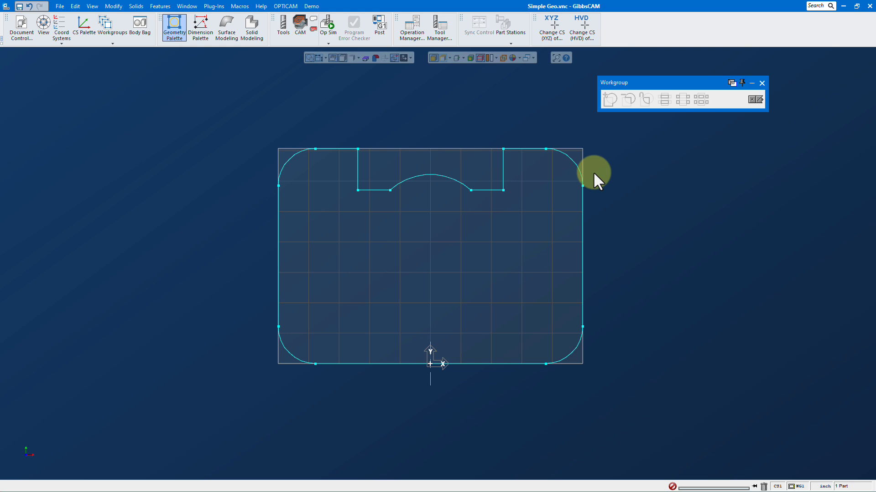
click(755, 100)
click(755, 100)
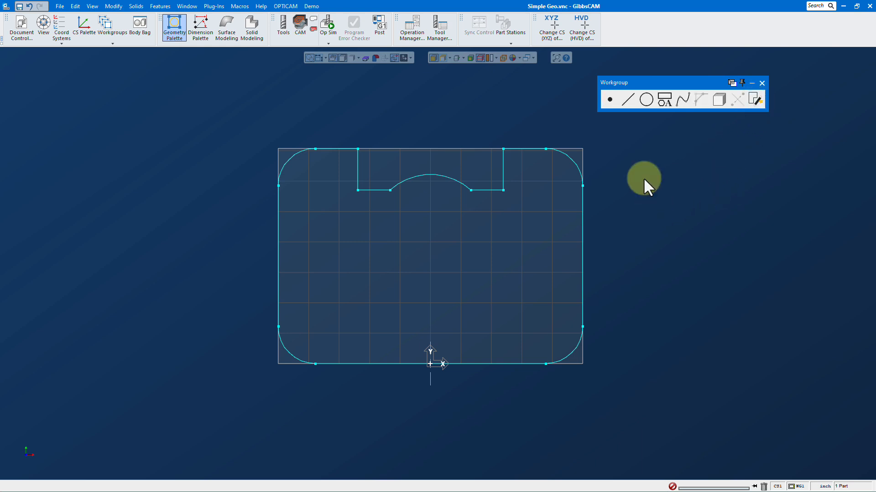
- Draw a slanted line across the middle of the outline, with both ends extending past its side edges
click(628, 100)
click(727, 100)
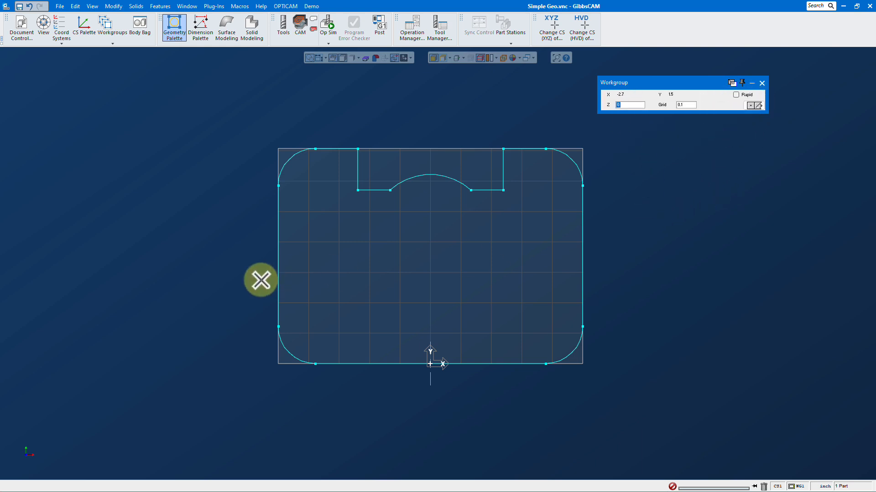
click(246, 286)
click(609, 227)
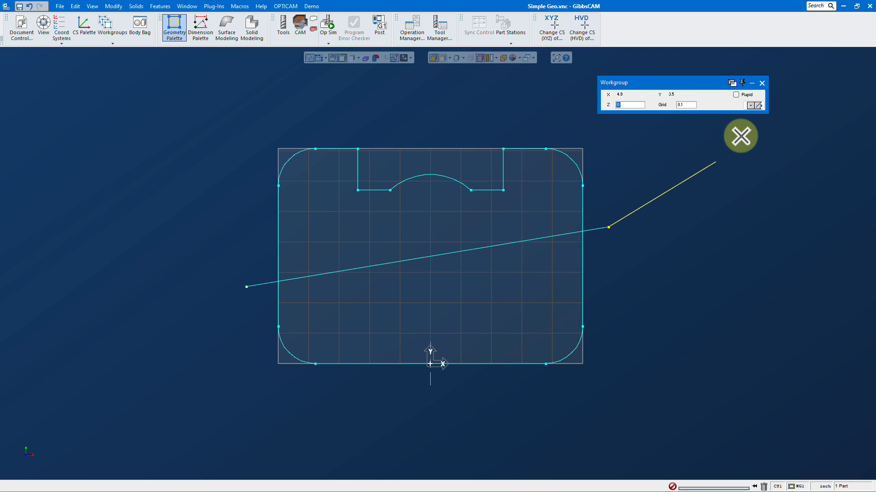
click(756, 105)
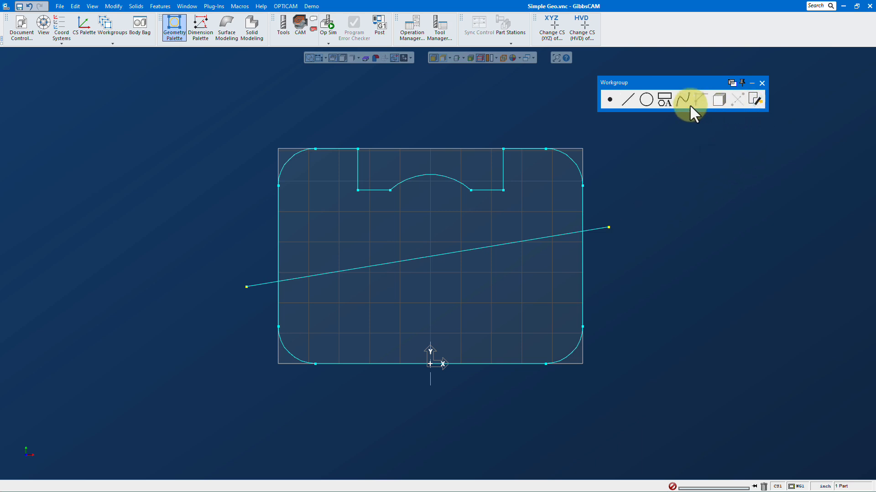
- Try trimming the slanted line against the outline so only its inside portion remains, and undo the trim
click(664, 100)
click(738, 101)
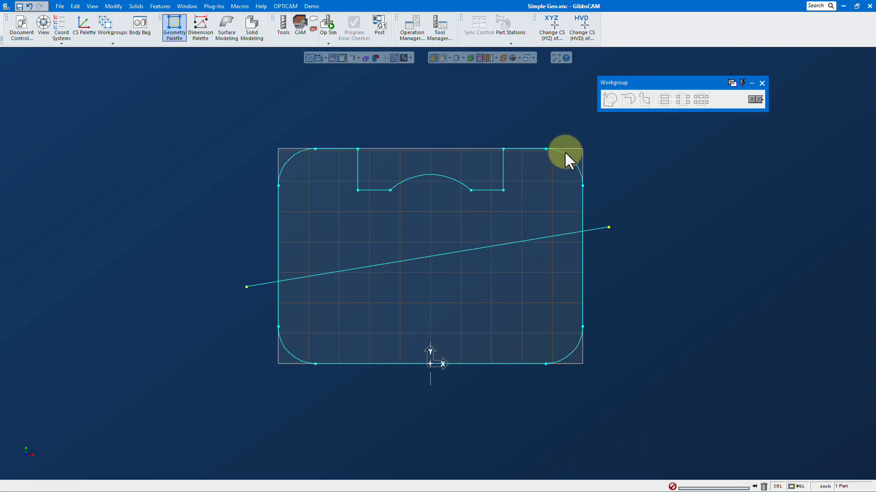
double_click(582, 265)
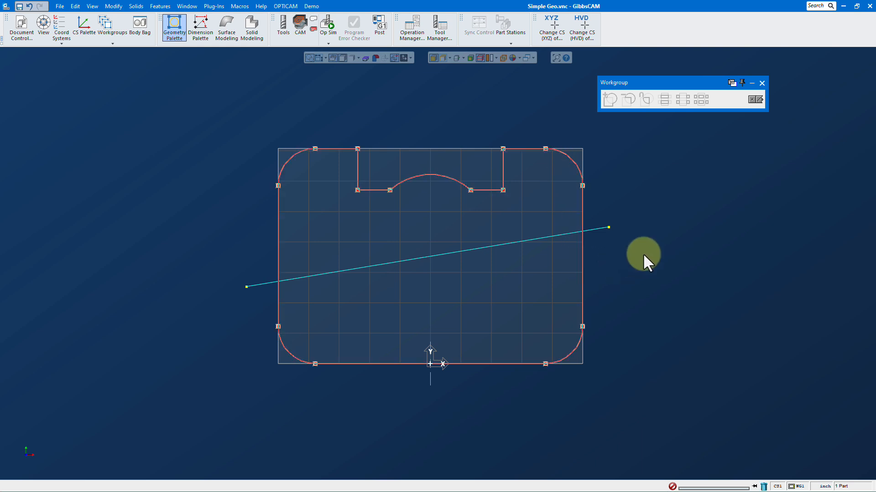
shift+click(556, 234)
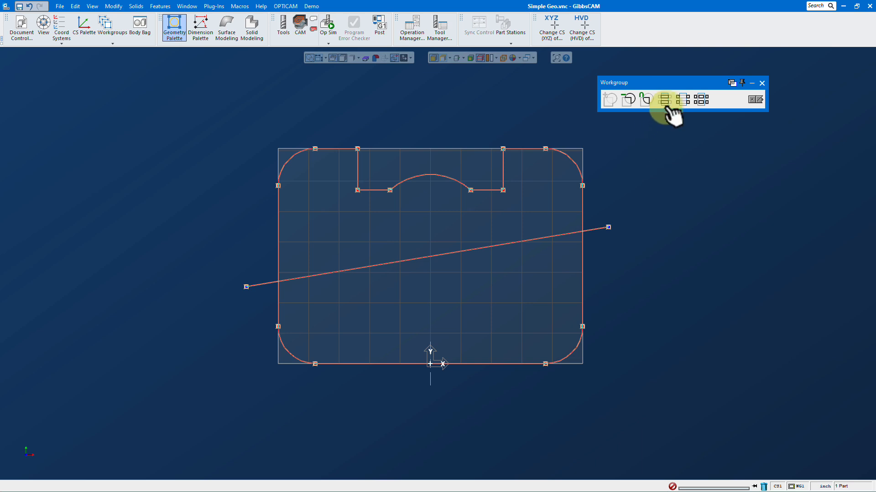
click(665, 101)
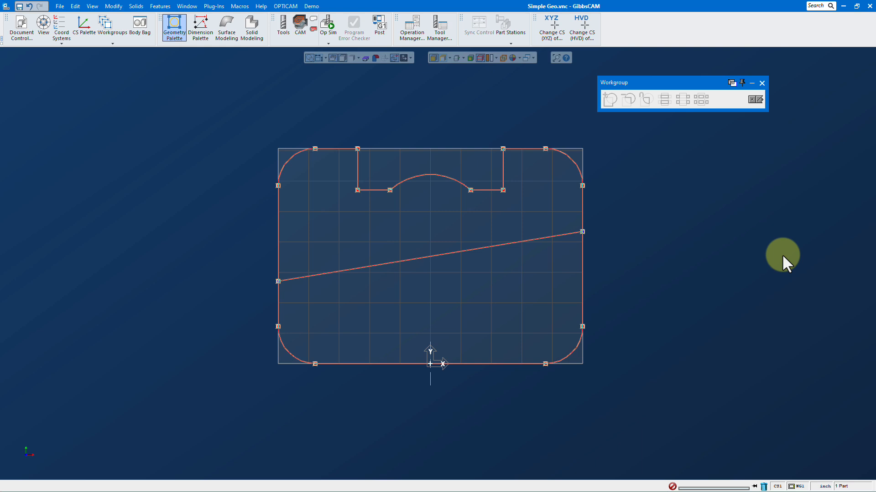
key(ctrl+z)
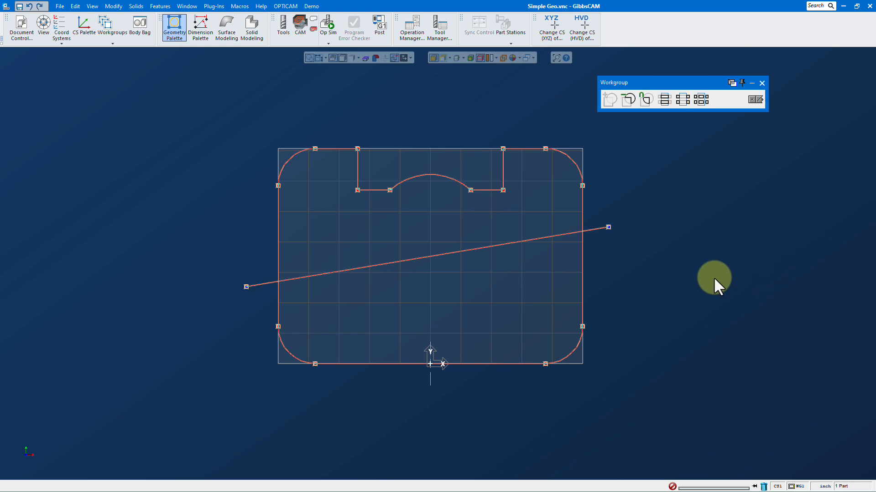
- Try trimming the slanted line so only its portions outside the outline remain, and undo the trim
click(683, 99)
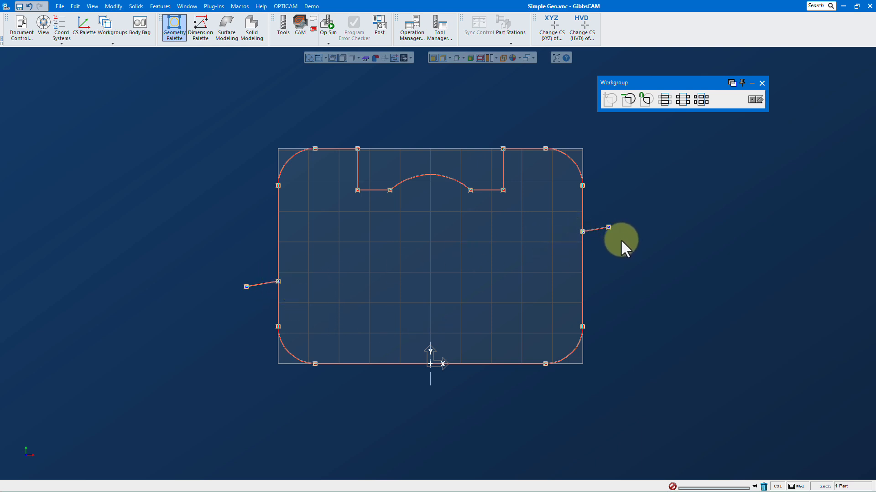
key(ctrl+z)
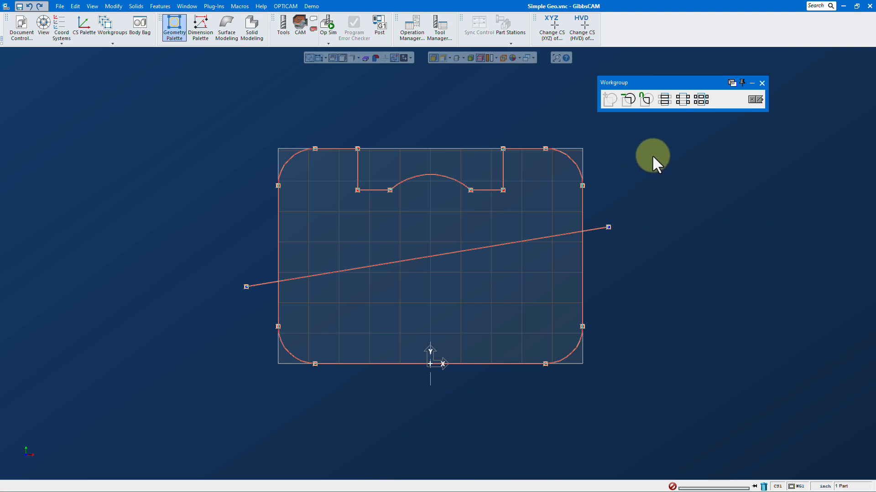
- Try splitting the slanted line where it crosses the outline, select its middle and left segments, and undo the split
click(702, 100)
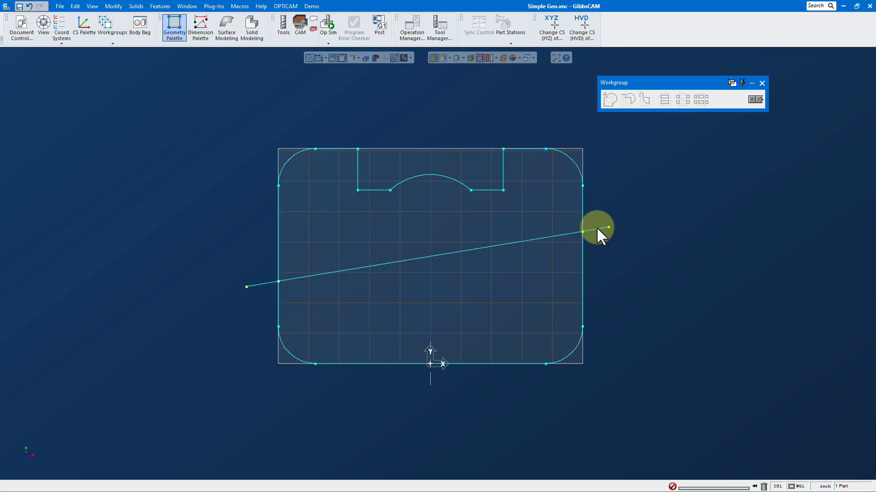
click(515, 242)
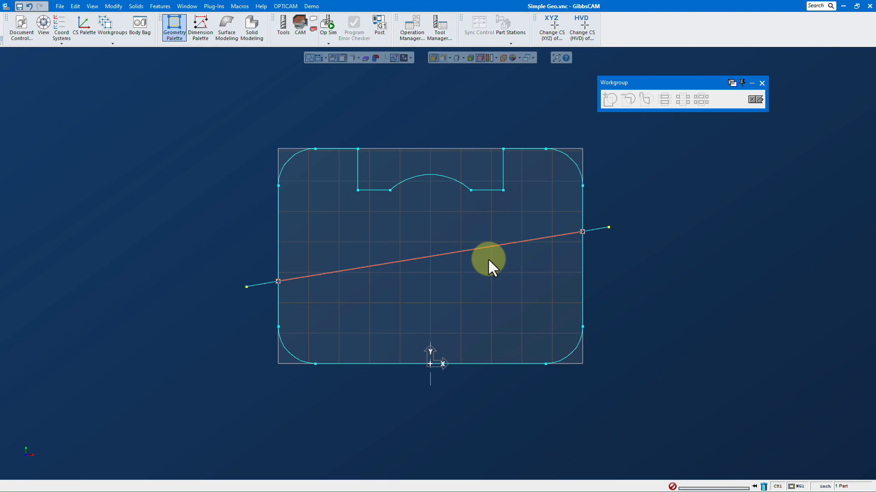
click(253, 285)
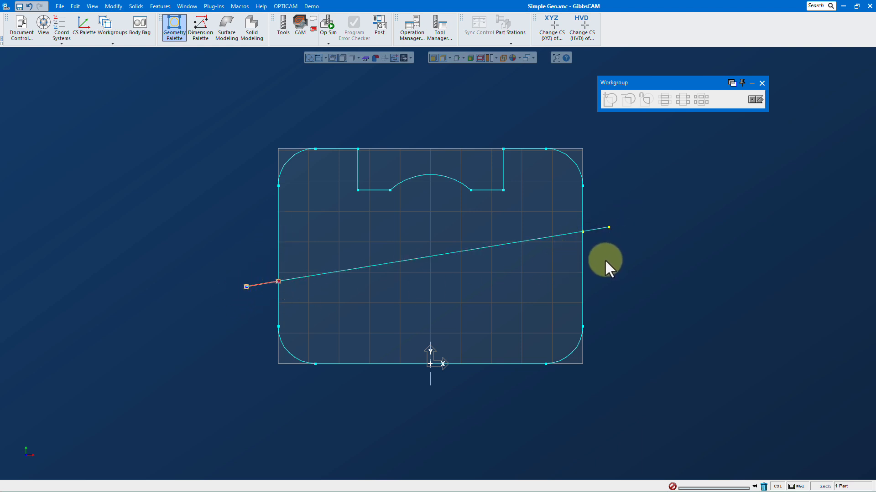
key(ctrl+z)
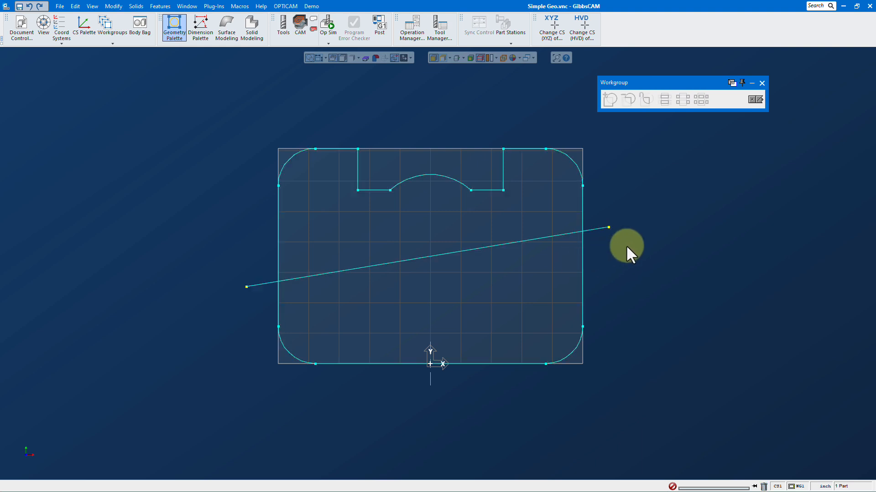
click(753, 102)
click(752, 103)
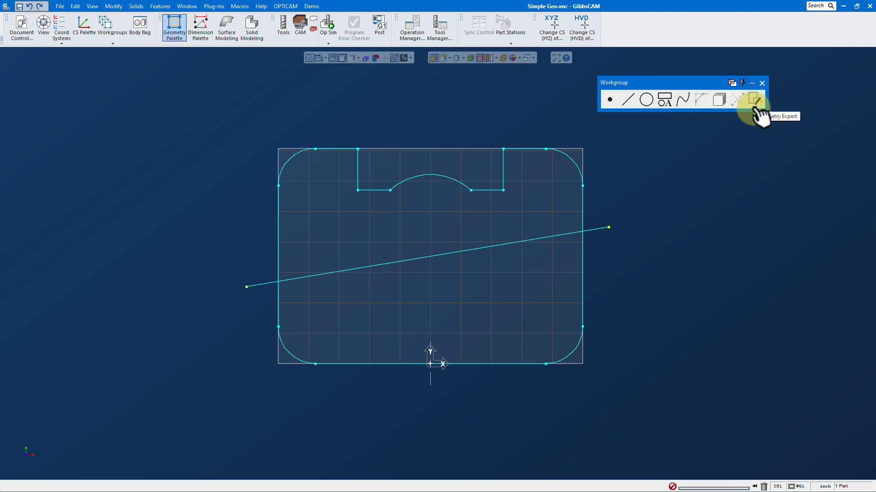
- Delete the slanted line crossing the outline
click(600, 227)
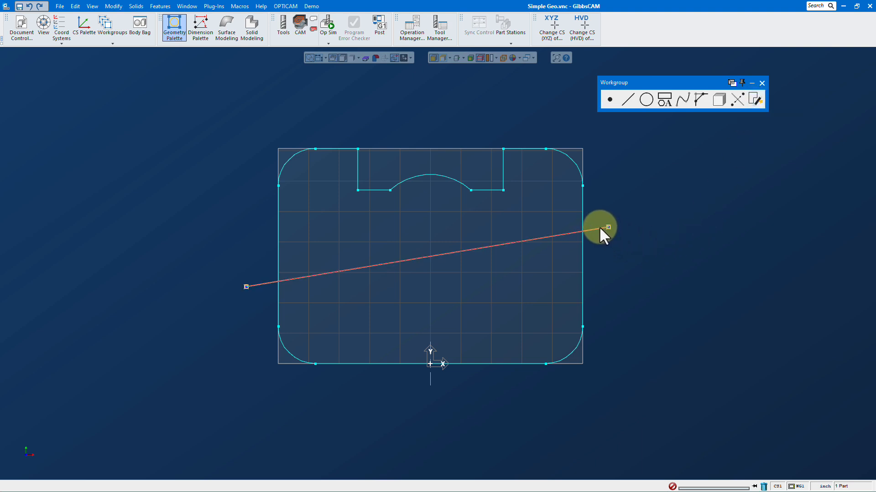
key(Delete)
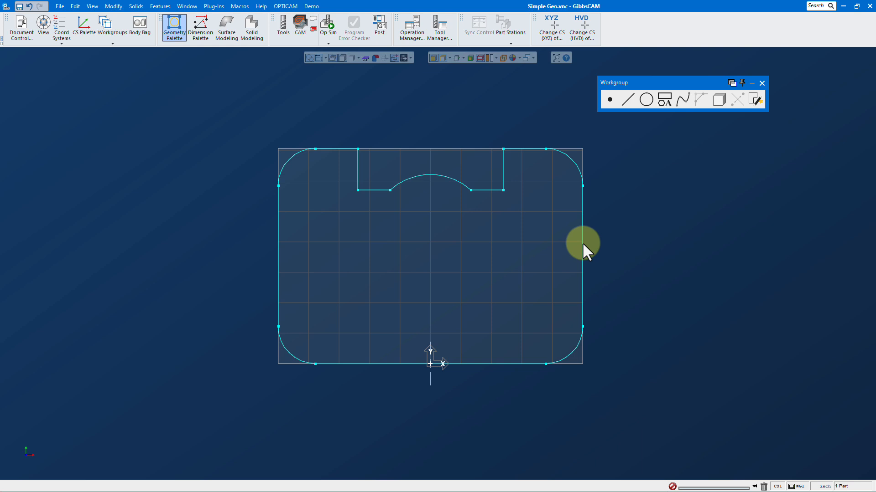
click(638, 201)
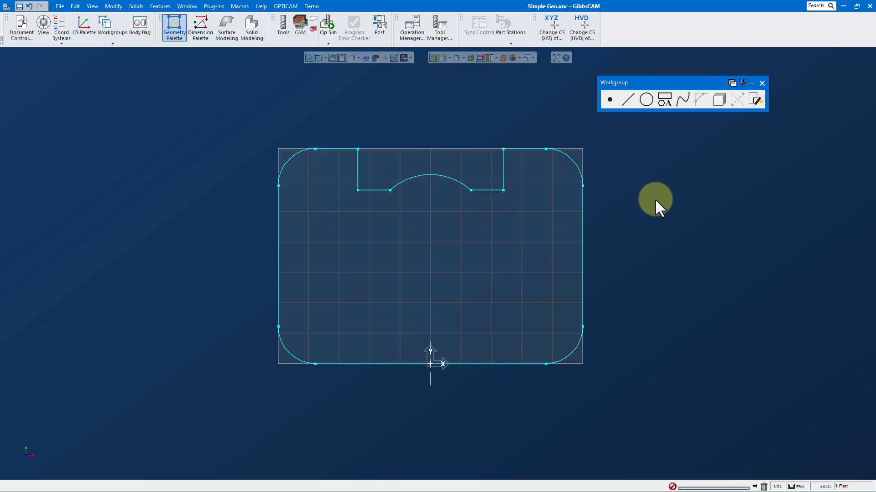